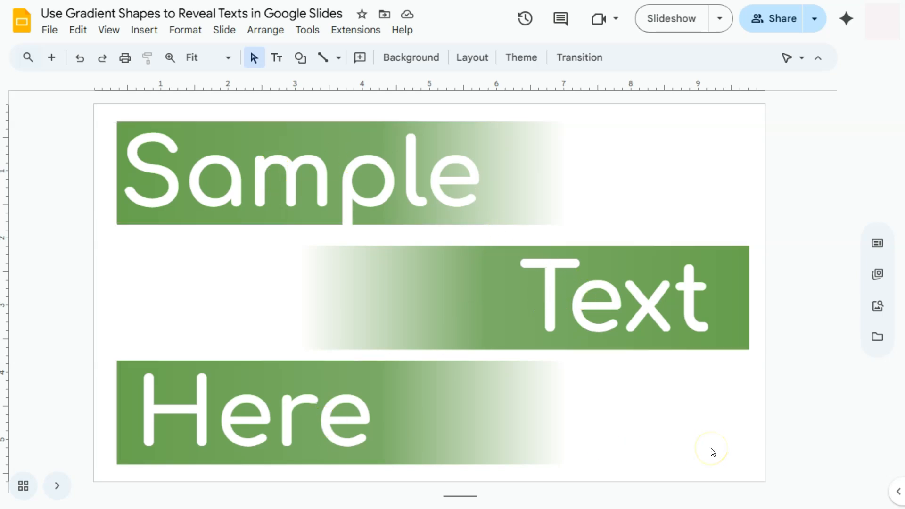
Examine the gradient shapes on the sample slide, play the slide as a slideshow, and exit the presentation
left_click(532, 144)
left_click(339, 291)
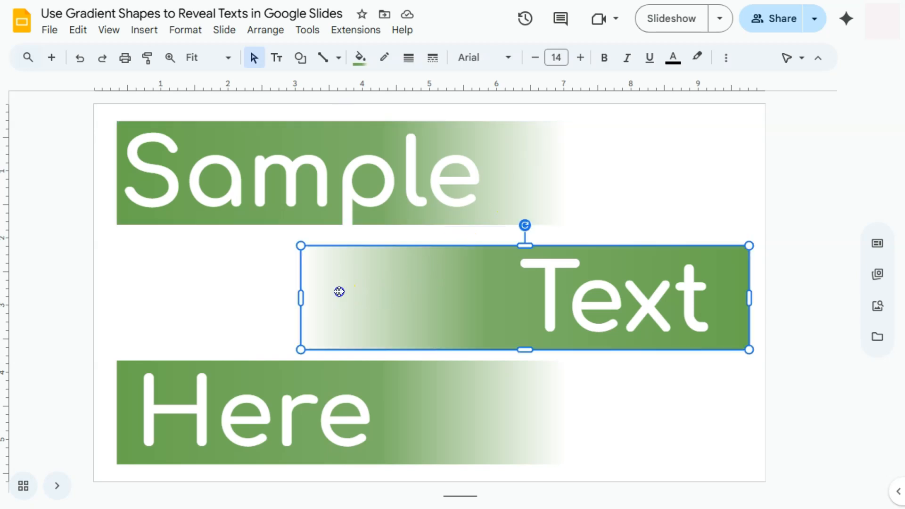
left_click(500, 411)
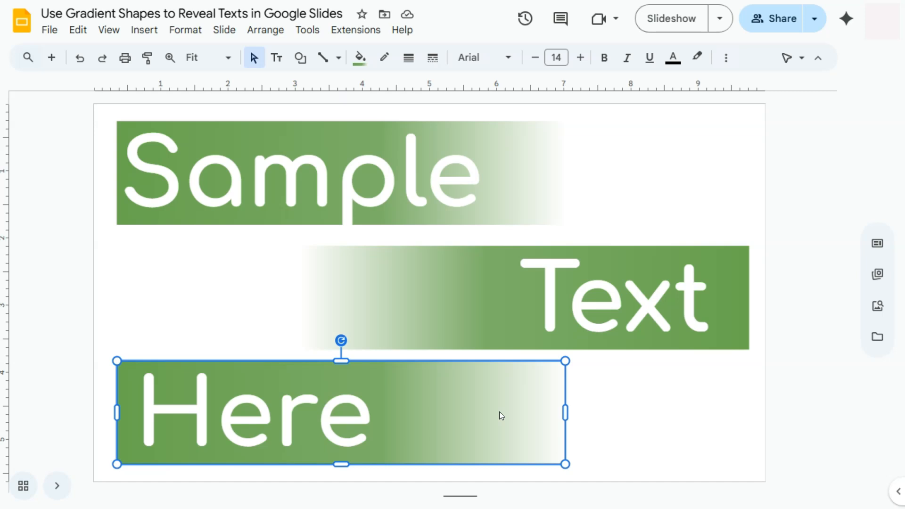
left_click(671, 18)
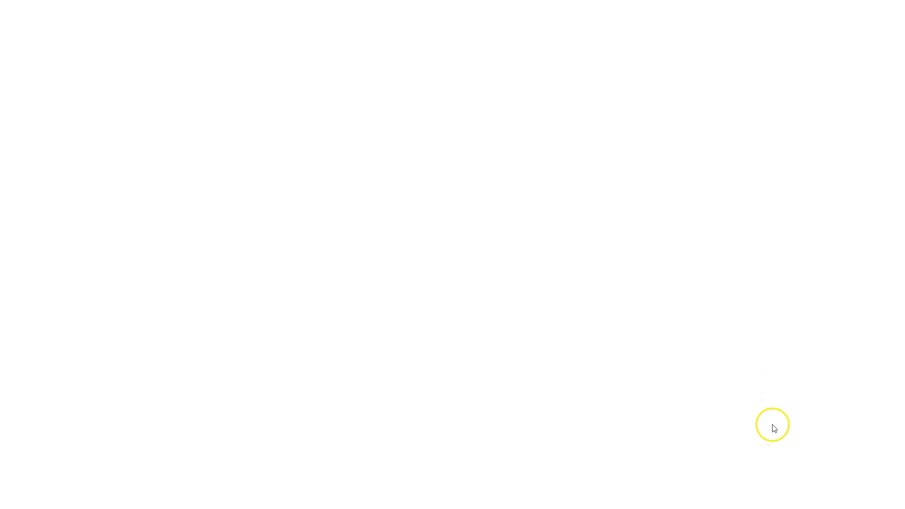
left_click(812, 446)
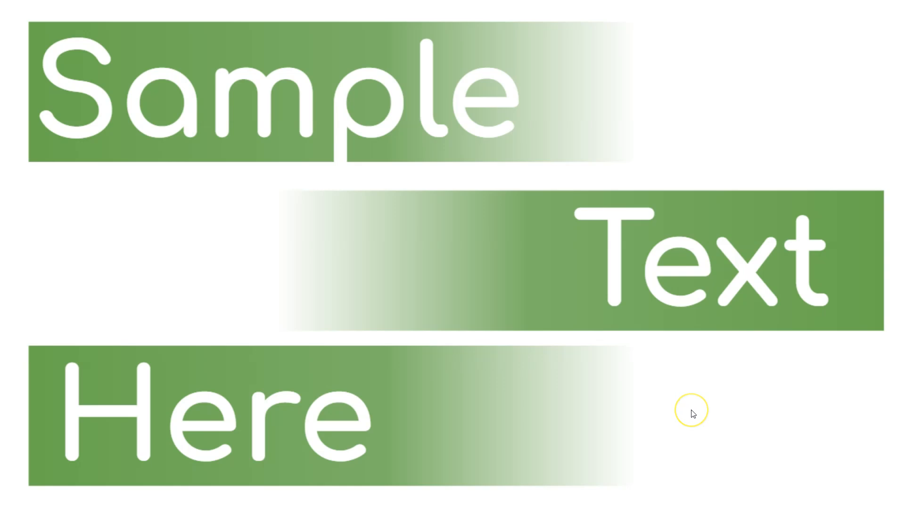
key("Escape")
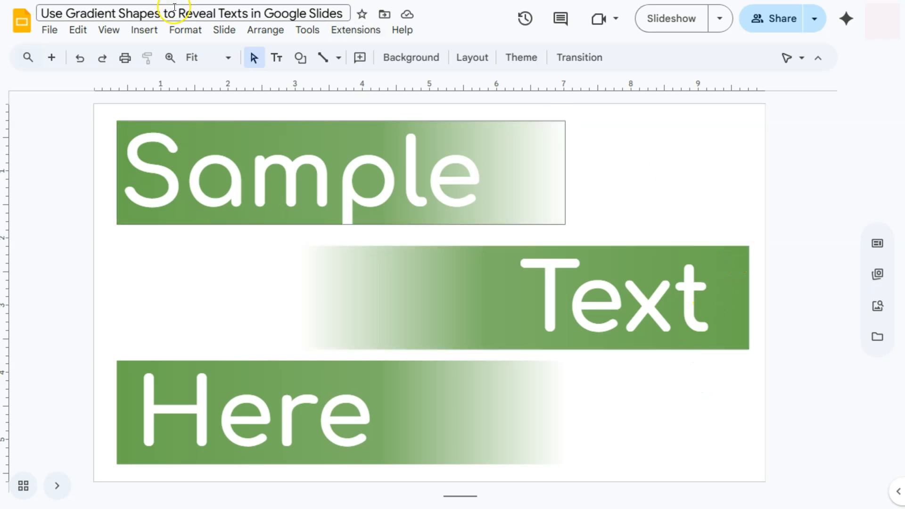
Add a blank slide and insert a rectangle in its upper-left area
left_click(51, 58)
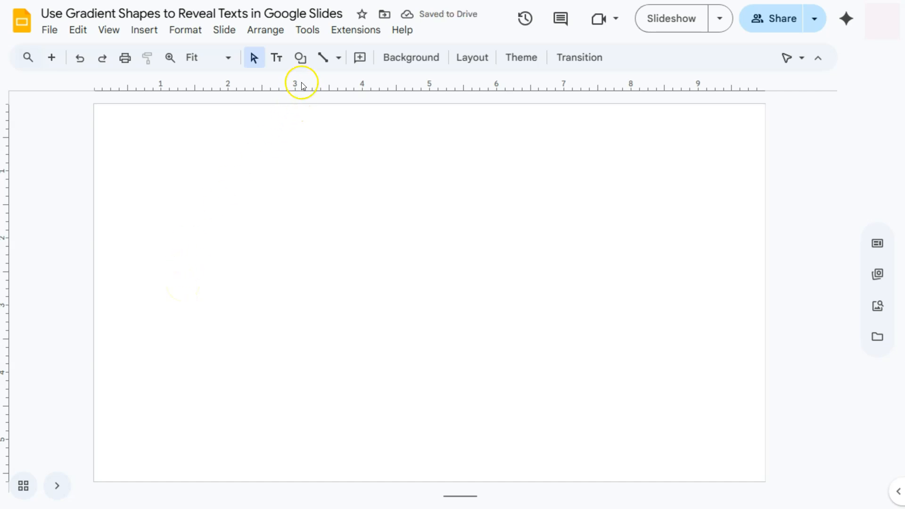
left_click(301, 58)
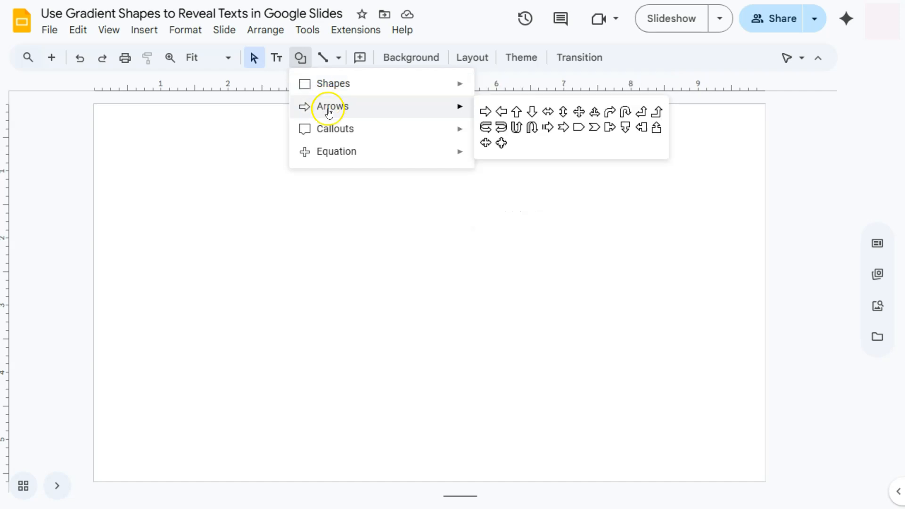
mouse_move(345, 160)
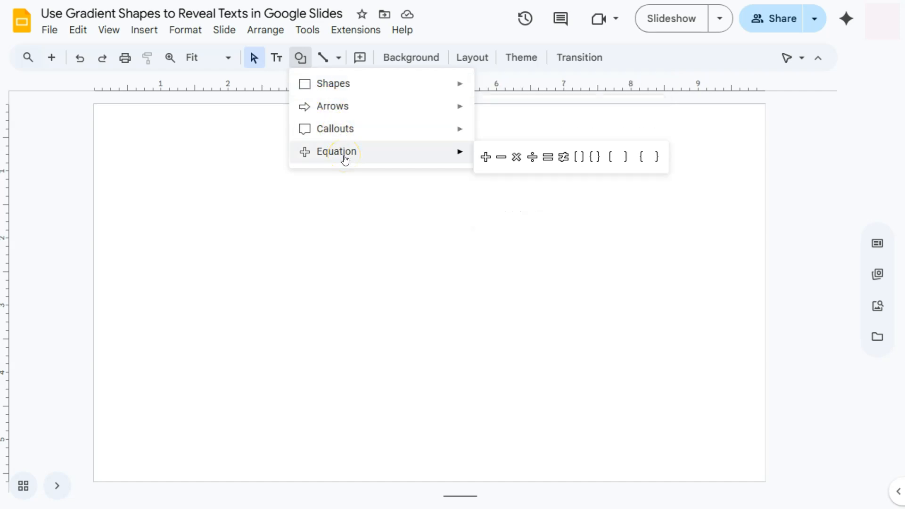
mouse_move(346, 135)
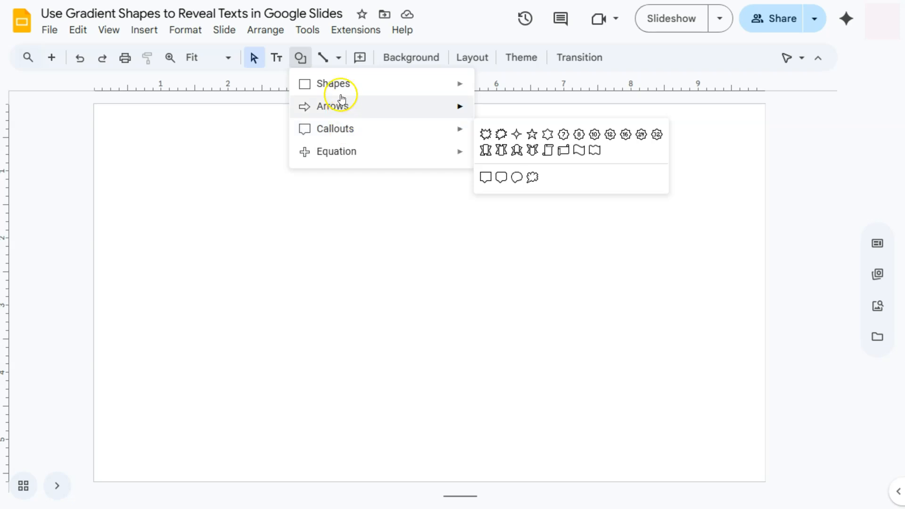
mouse_move(341, 89)
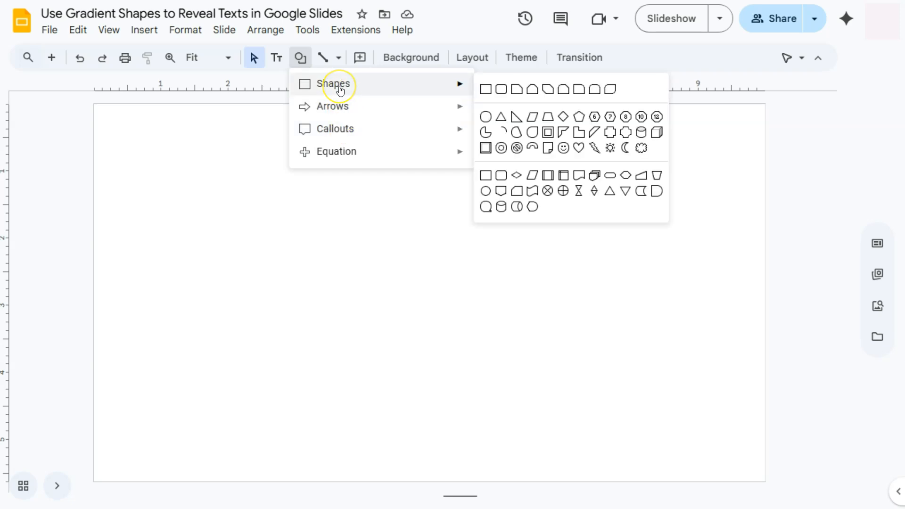
left_click(485, 89)
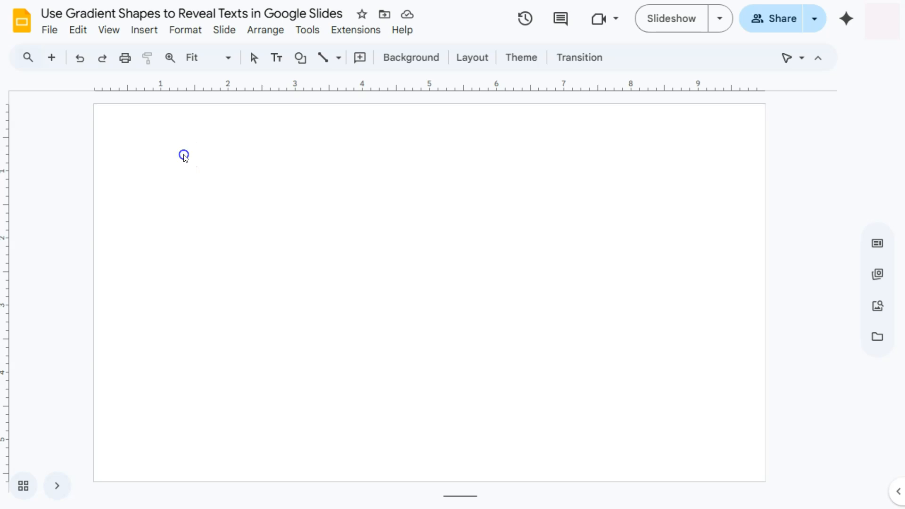
left_click(183, 154)
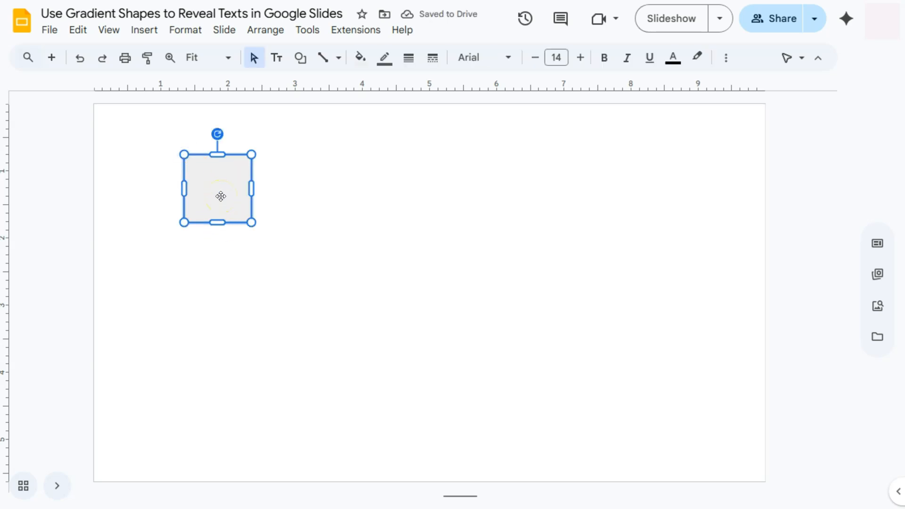
Move the rectangle closer to the slide's upper-left corner and enlarge it to about 5.1 by 1.5 inches
left_click_drag(252, 189, 401, 194)
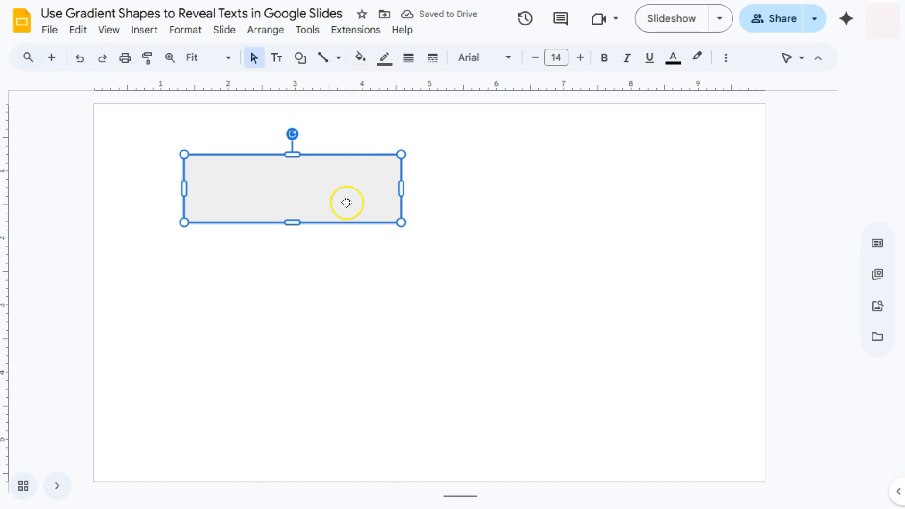
left_click_drag(340, 190, 285, 161)
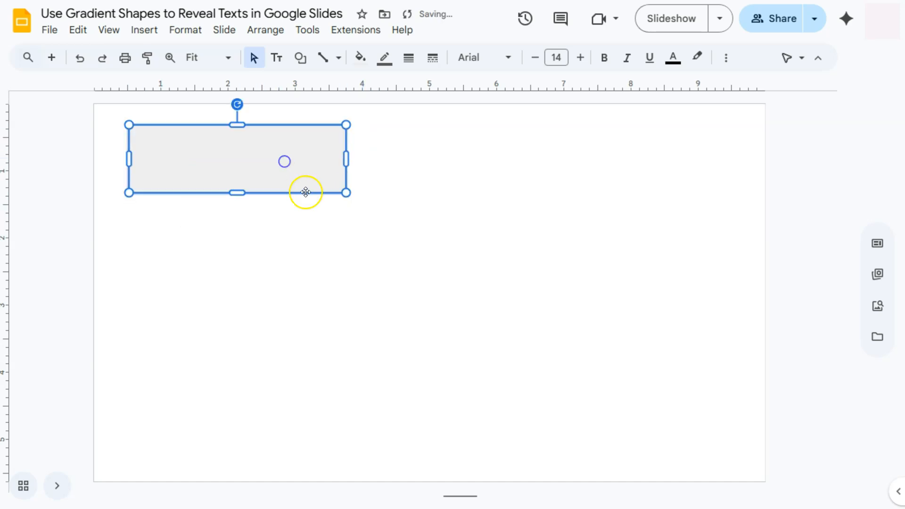
left_click_drag(346, 193, 475, 223)
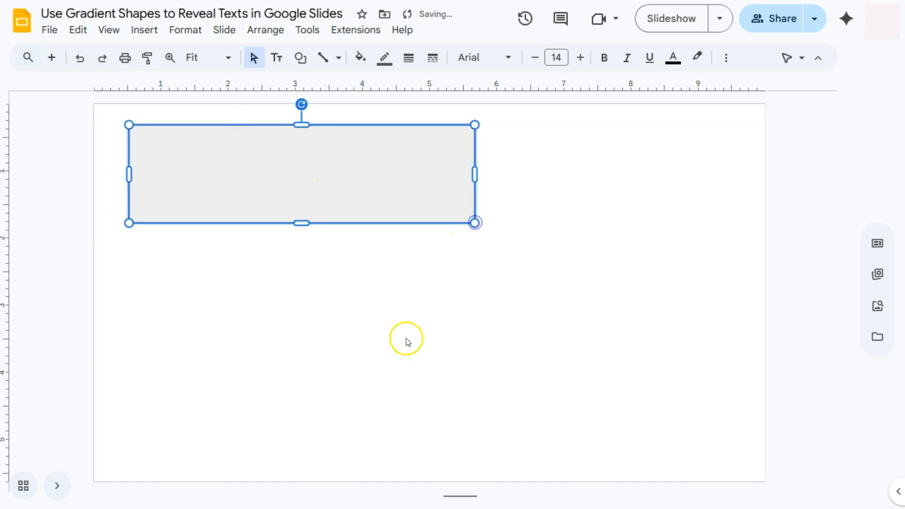
left_click(407, 284)
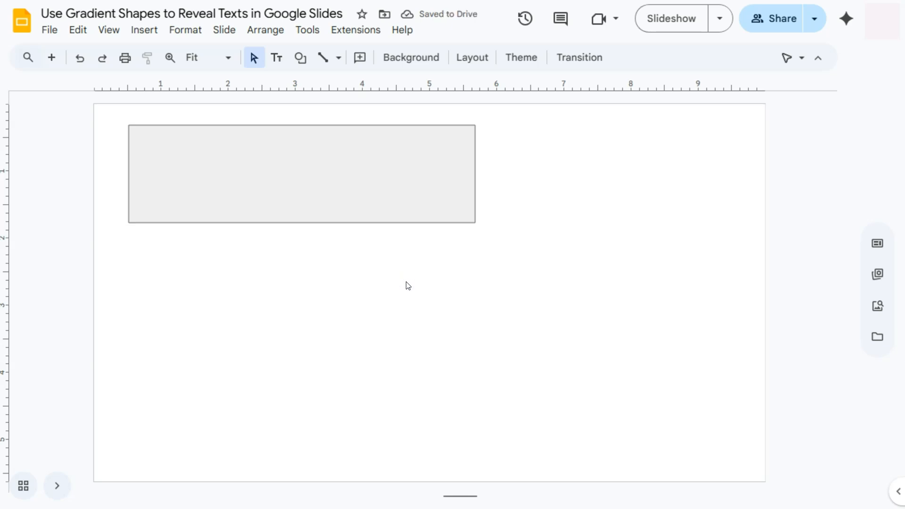
Make the rectangle's border transparent
left_click(361, 170)
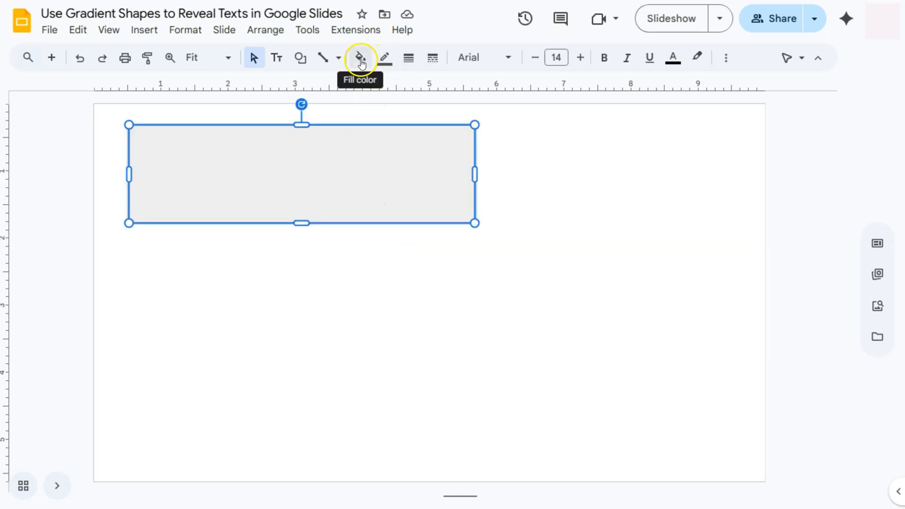
left_click(385, 60)
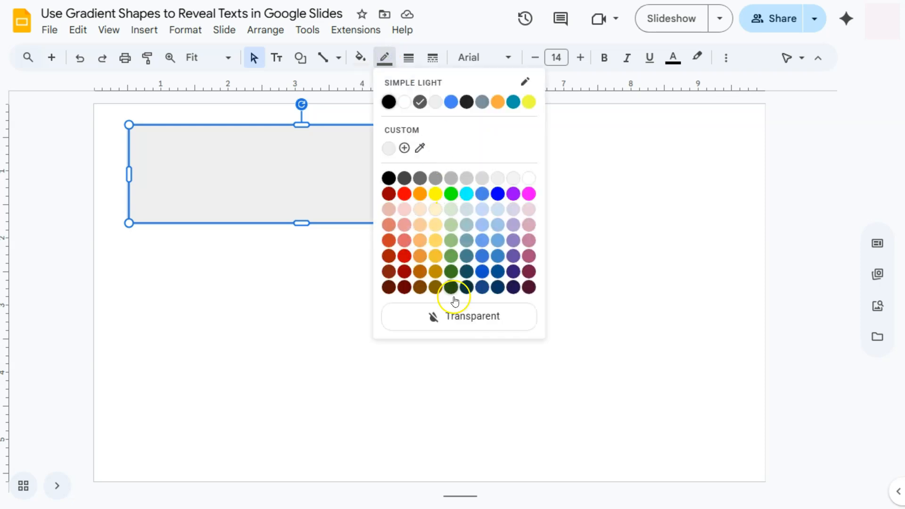
left_click(457, 313)
left_click(462, 357)
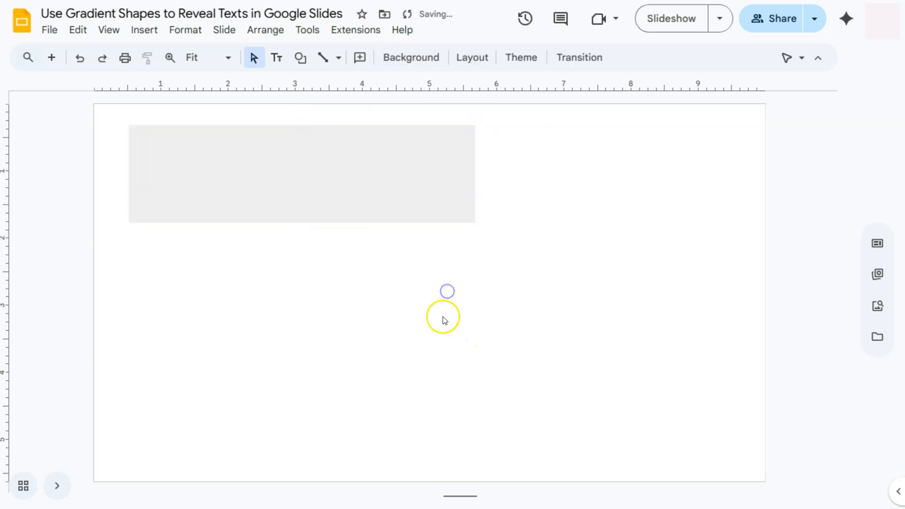
Open the custom gradient settings for the rectangle's fill
left_click(400, 164)
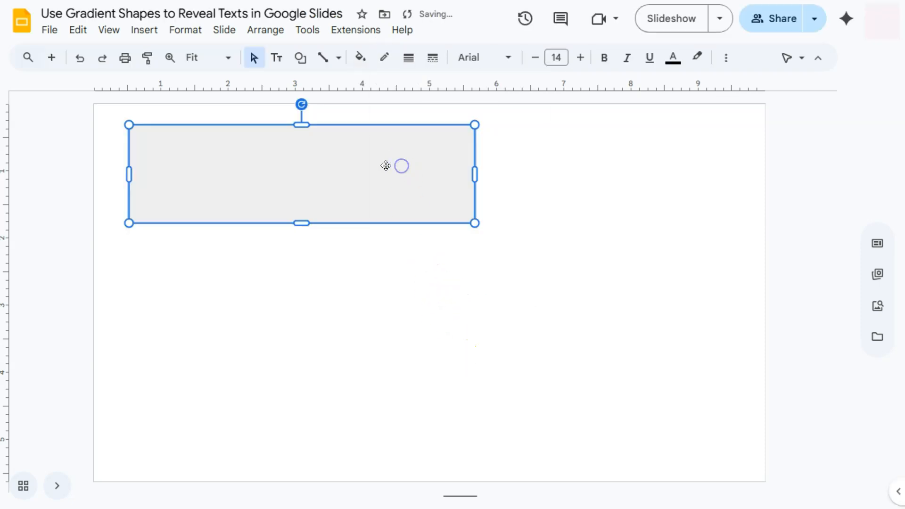
left_click(361, 59)
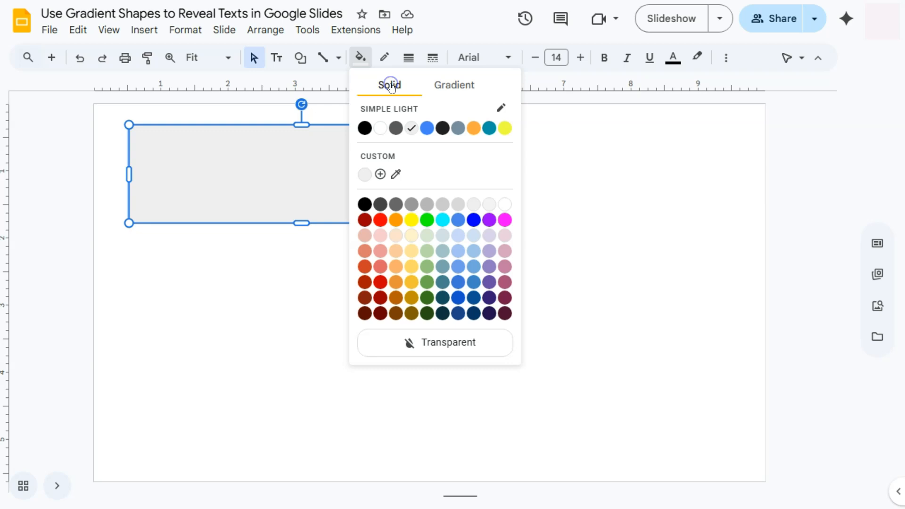
left_click(461, 89)
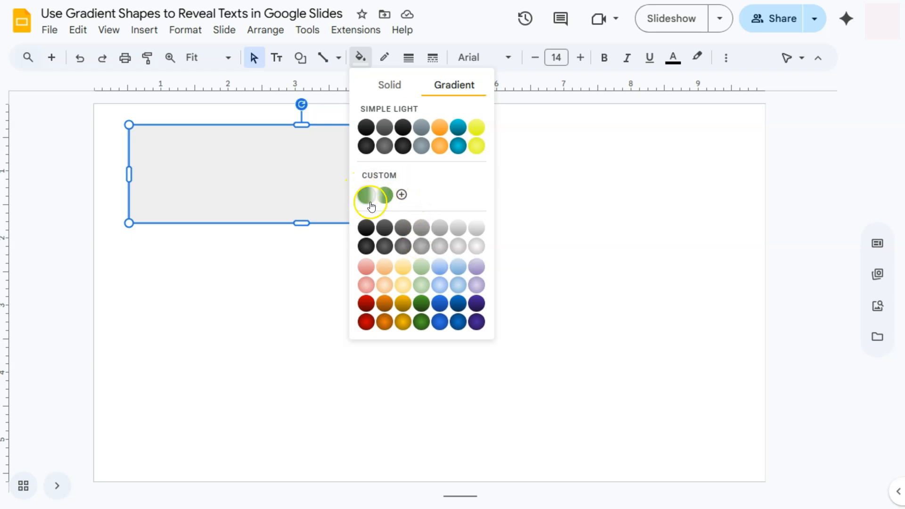
left_click(401, 197)
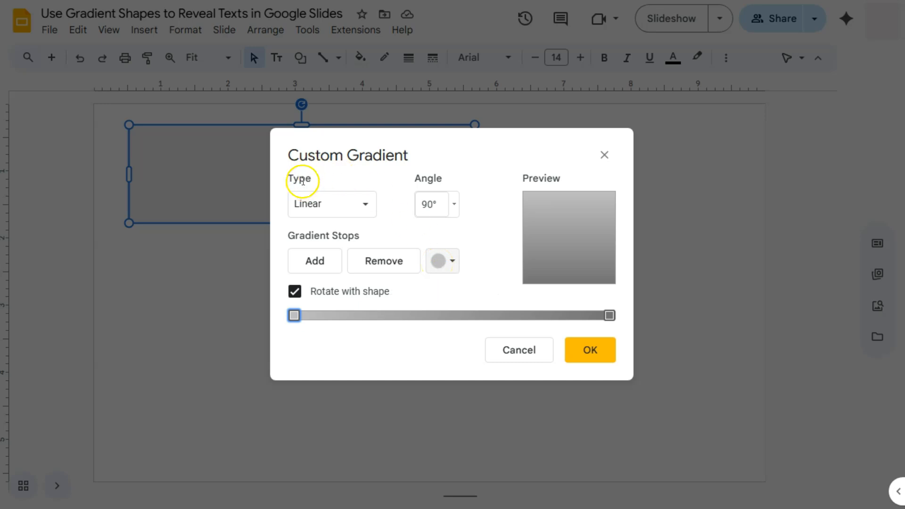
Try the Radial gradient type and switch back to Linear
left_click(313, 203)
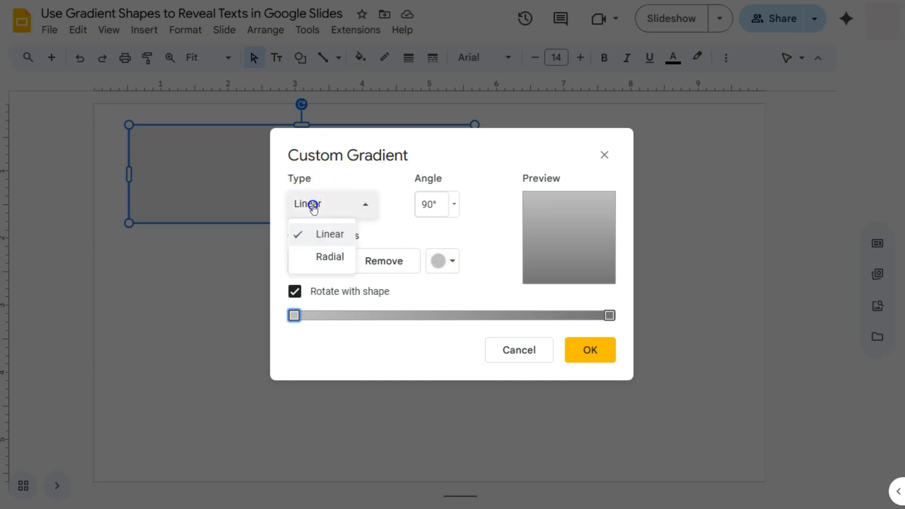
left_click(320, 257)
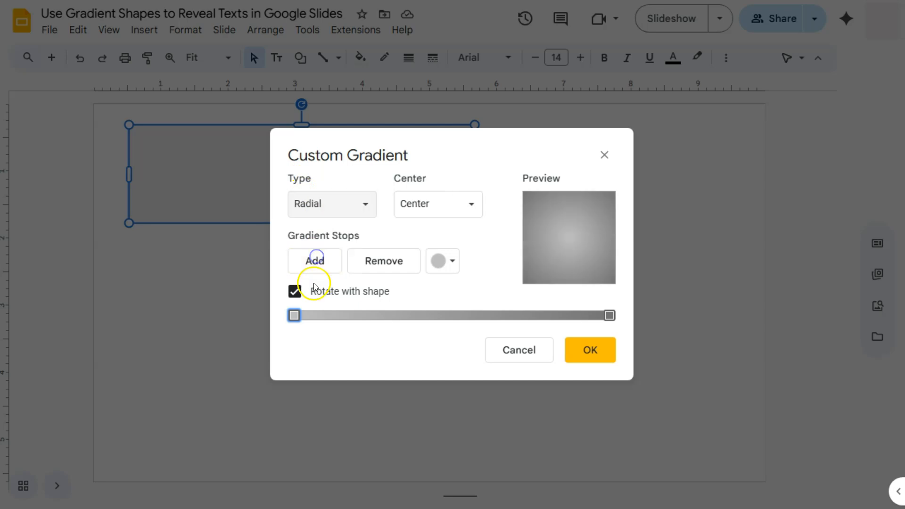
left_click(329, 204)
left_click(328, 231)
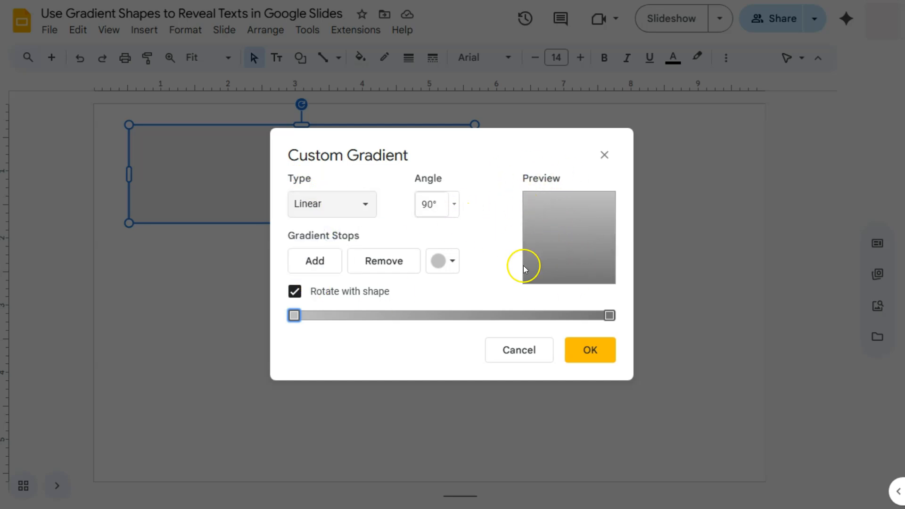
Try linear gradient angles of 45°, 90°, 135°, 180° and 225° on the custom gradient
left_click(454, 204)
left_click(451, 256)
left_click(456, 205)
left_click(451, 278)
left_click(455, 204)
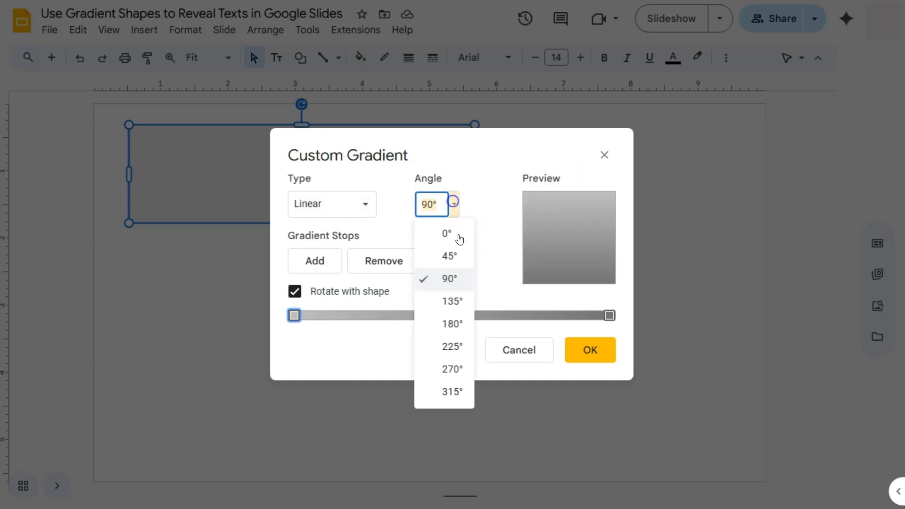
left_click(450, 300)
left_click(454, 206)
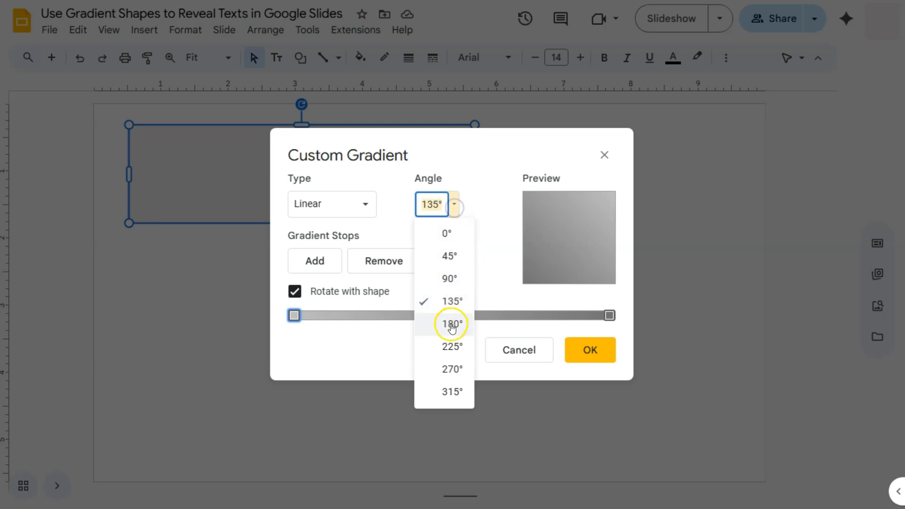
left_click(451, 324)
left_click(453, 212)
left_click(450, 347)
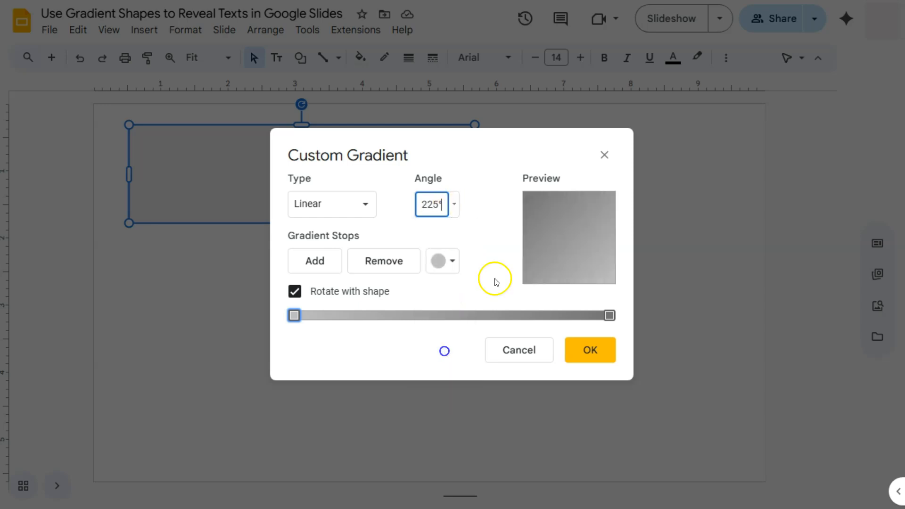
left_click(496, 259)
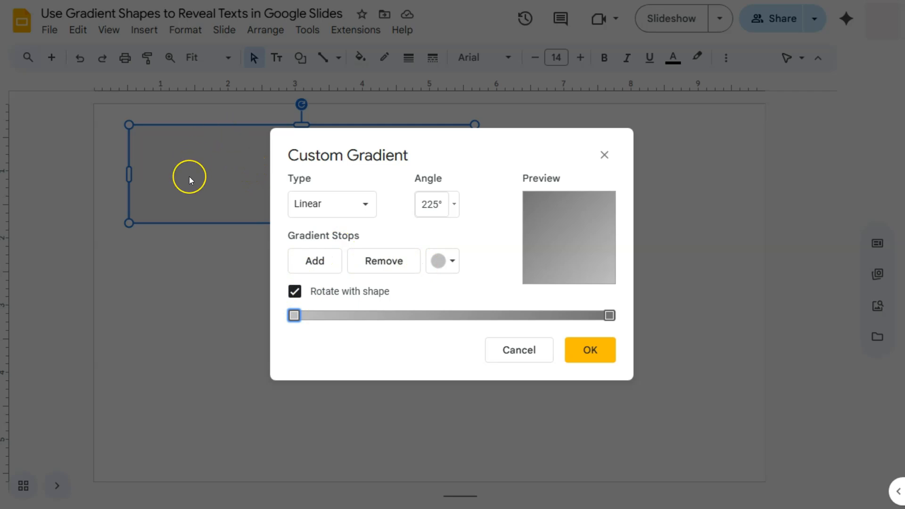
Set the gradient's first stop to dark green and its last stop to white
left_click(452, 262)
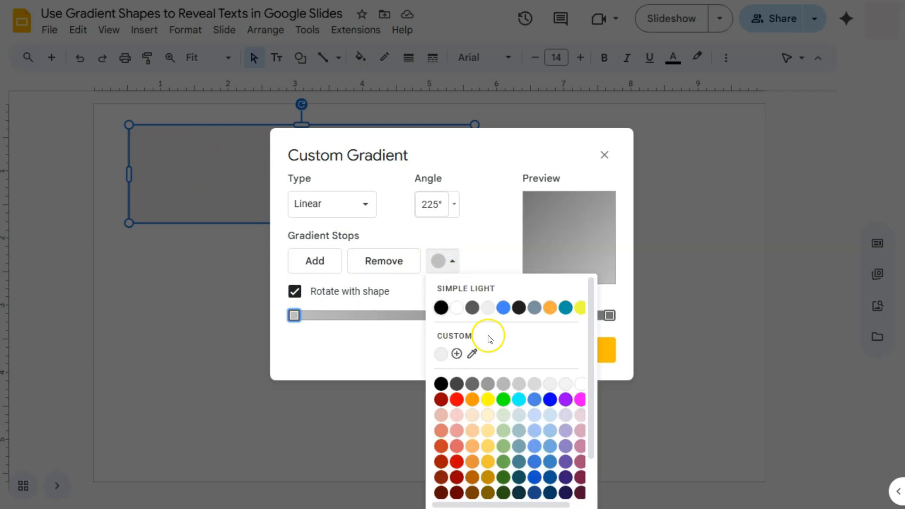
left_click(502, 477)
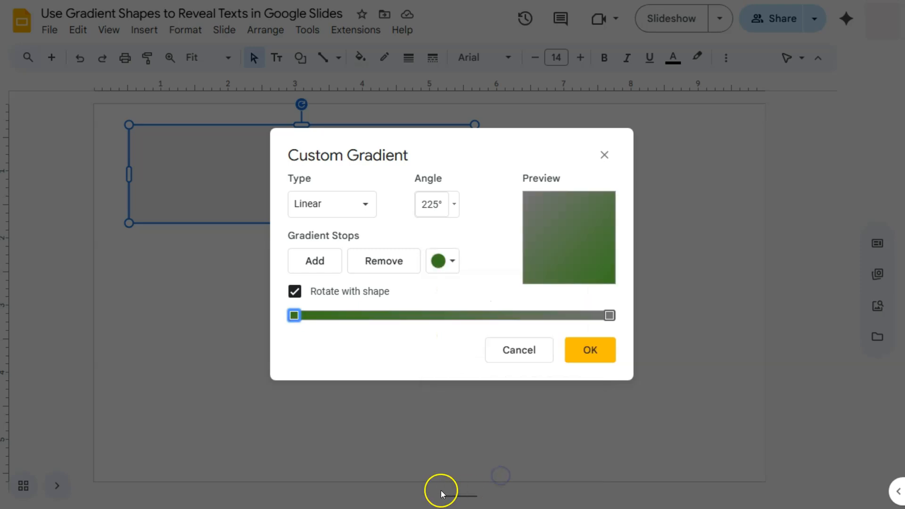
left_click(610, 316)
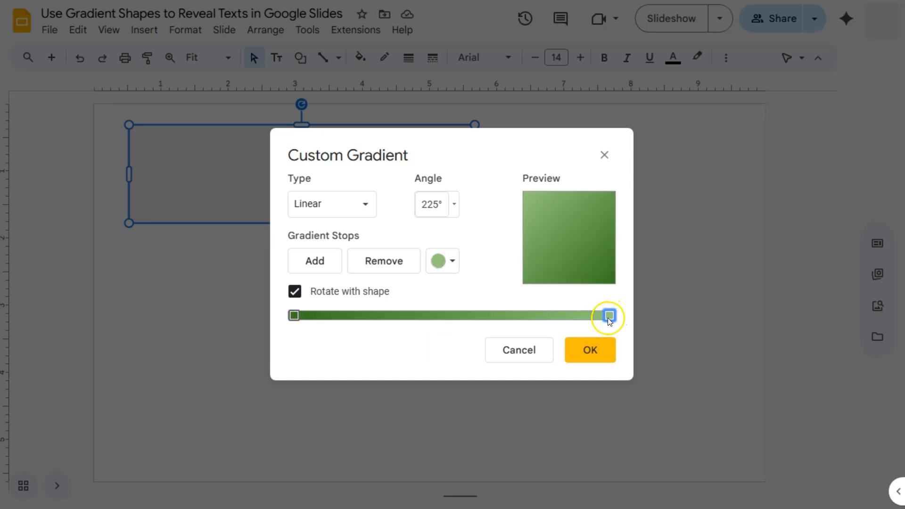
left_click(452, 261)
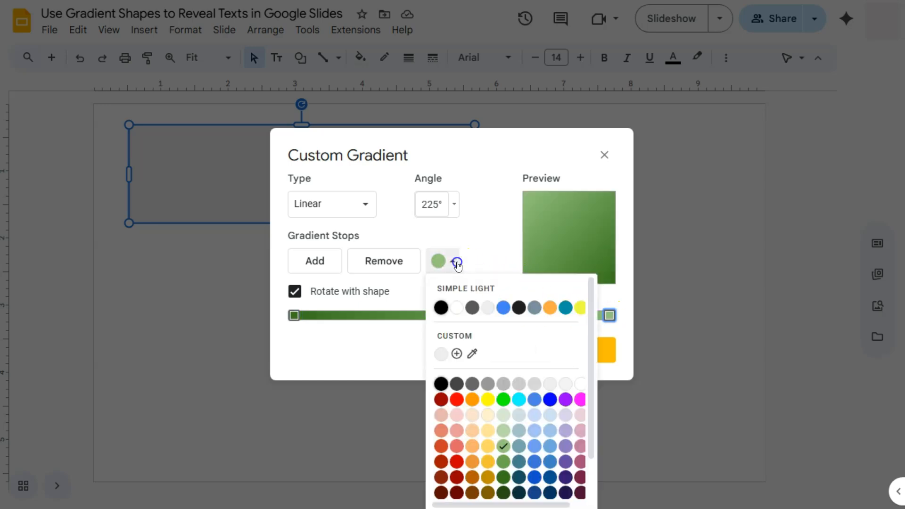
left_click(441, 354)
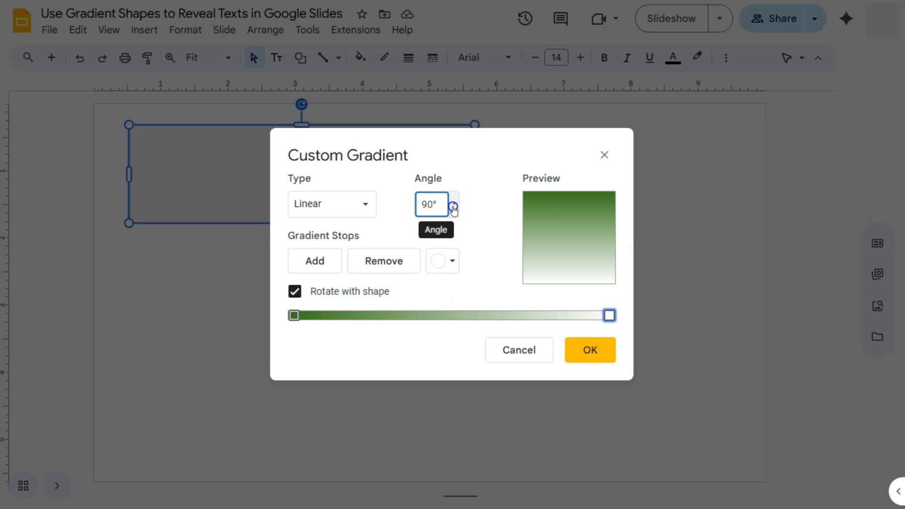
Try a 180° angle on the green-to-white linear gradient
left_click(454, 204)
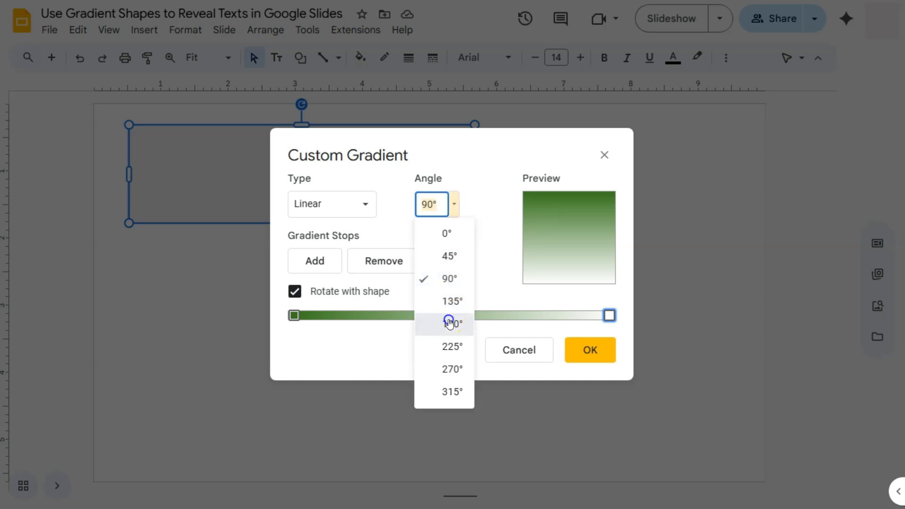
left_click(449, 323)
left_click(489, 291)
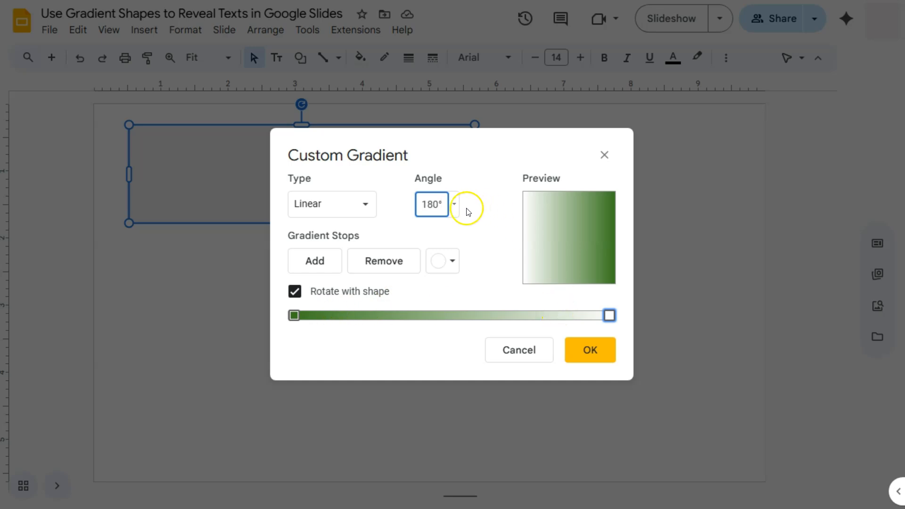
Set the linear gradient's angle to 0° so the green starts at the rectangle's left edge
left_click(454, 204)
left_click(444, 234)
left_click(475, 281)
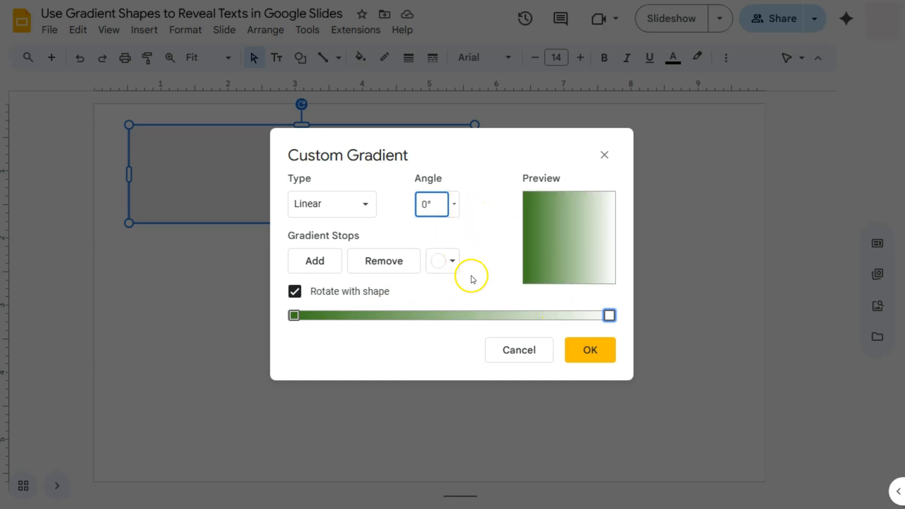
Add a middle gradient stop about two-thirds of the way toward the white end and apply the custom gradient
left_click(323, 267)
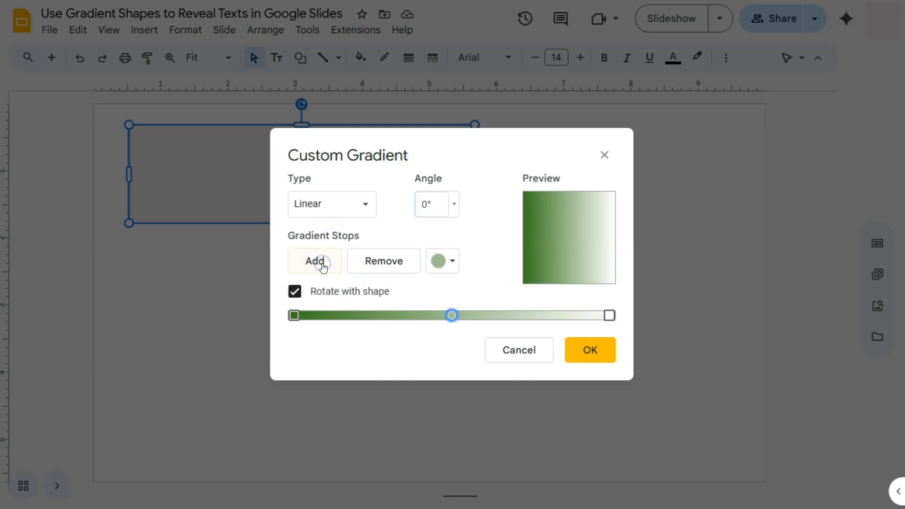
left_click_drag(455, 317, 509, 320)
left_click_drag(443, 319, 517, 316)
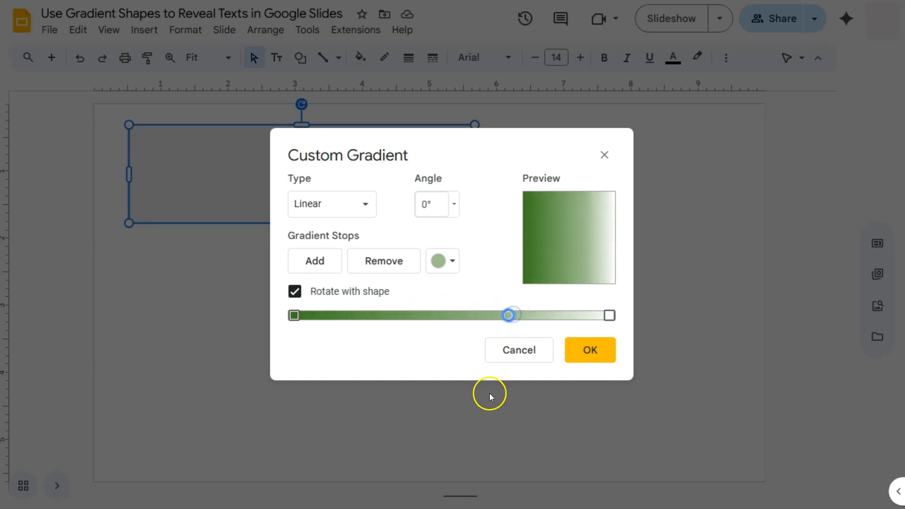
left_click(587, 355)
left_click(424, 295)
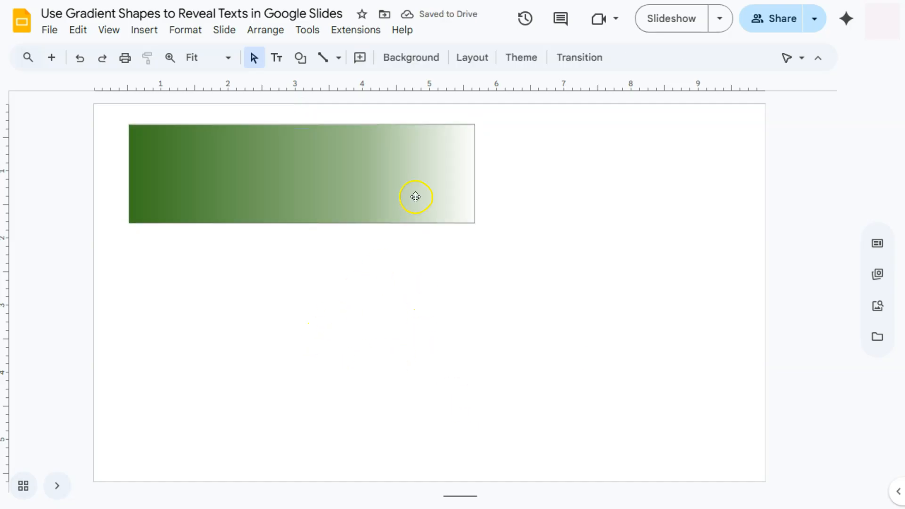
left_click(359, 358)
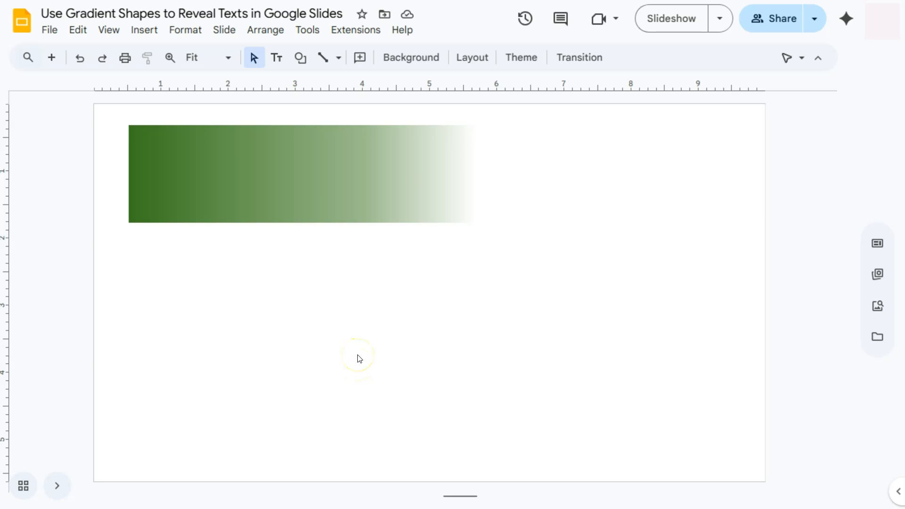
Add a text box reading SAMPLE over the gradient rectangle and set its font to Poppins Semi Bold
left_click(279, 60)
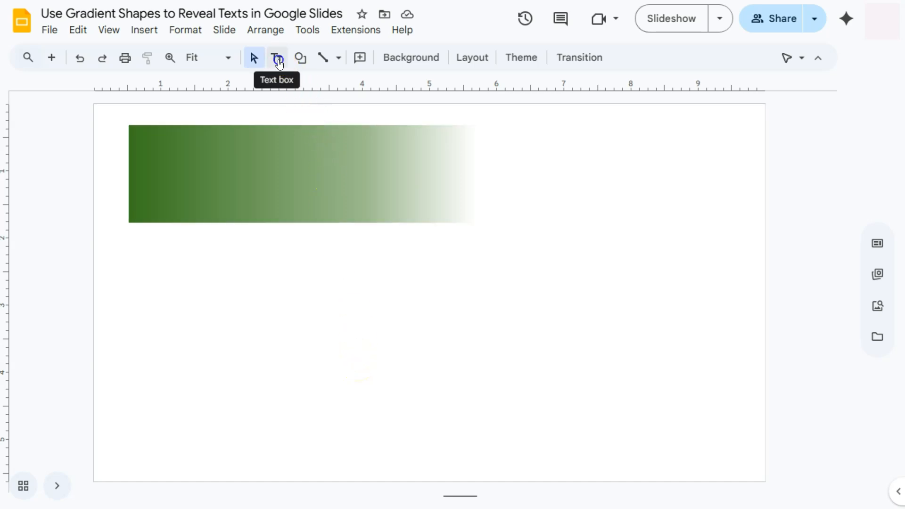
left_click_drag(167, 139, 444, 207)
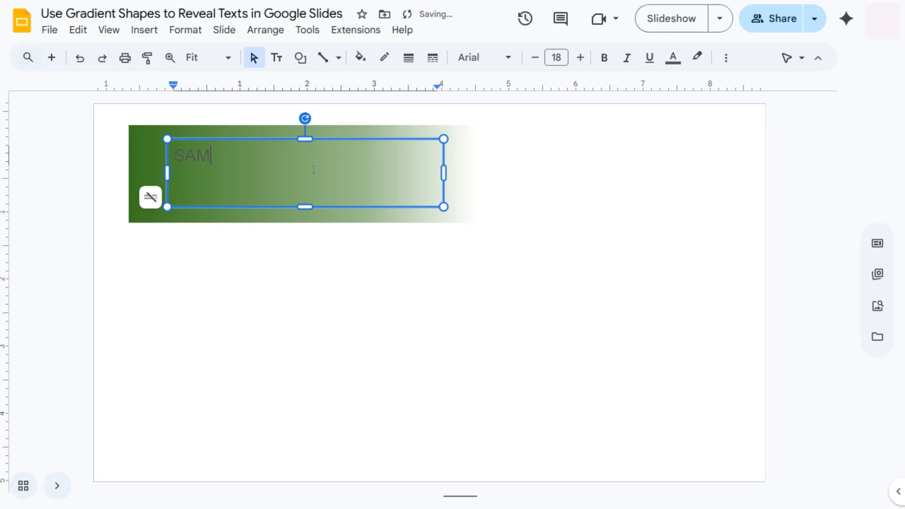
key("ctrl+a")
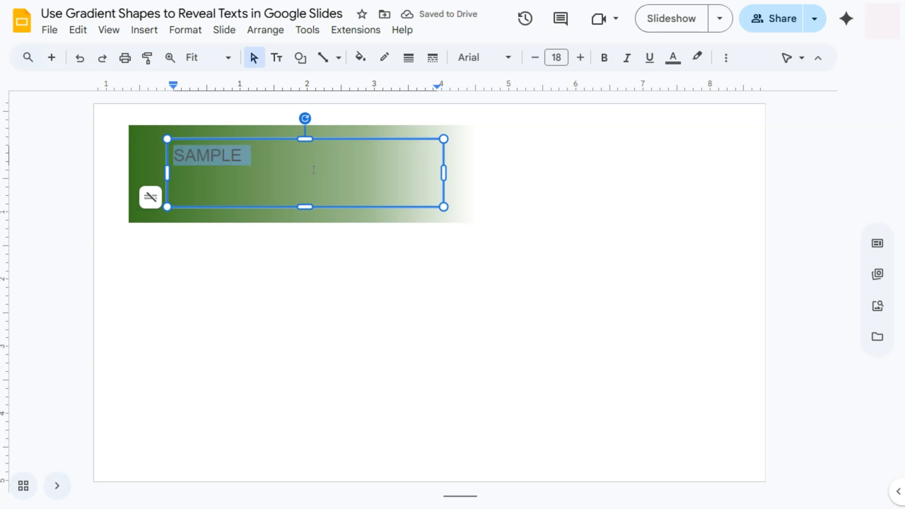
left_click(504, 59)
mouse_move(513, 203)
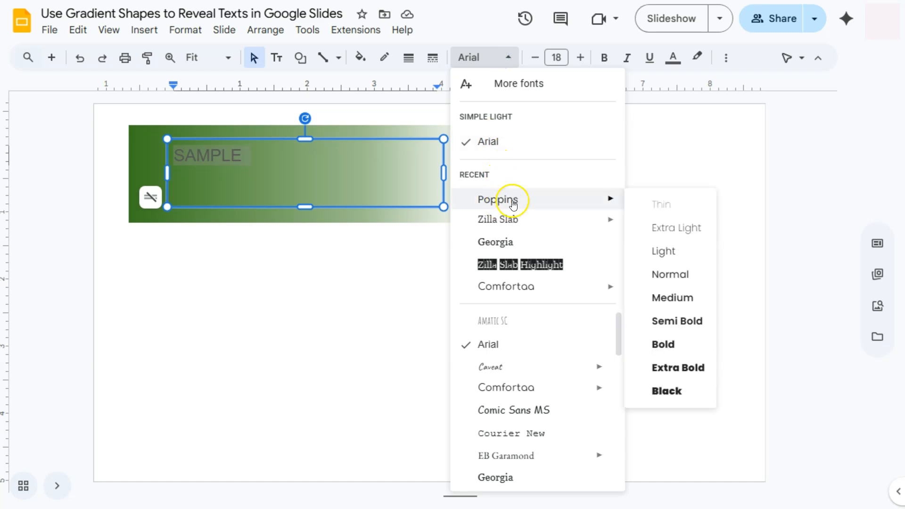
left_click(654, 320)
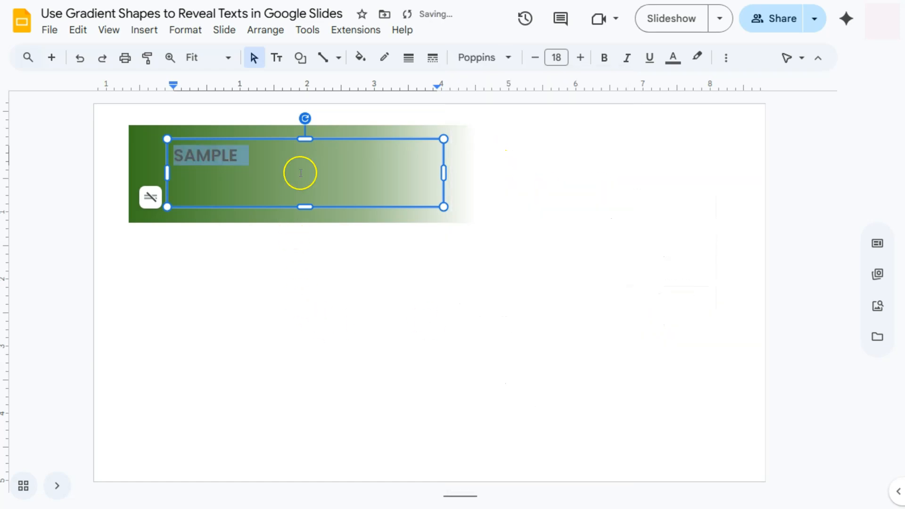
Enlarge the SAMPLE text to font size 60
left_click(581, 58)
left_click(581, 59)
left_click(581, 58)
left_click(581, 59)
left_click(581, 58)
left_click(581, 58)
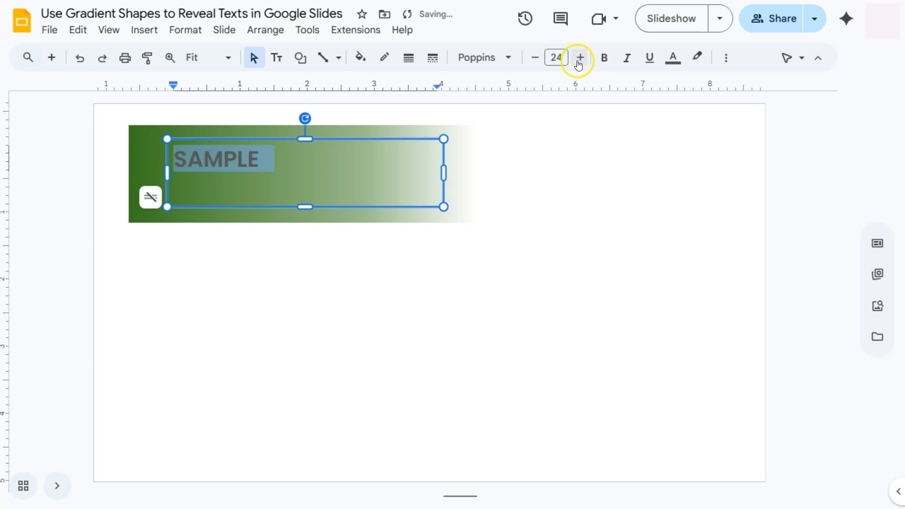
left_click(557, 57)
left_click(557, 376)
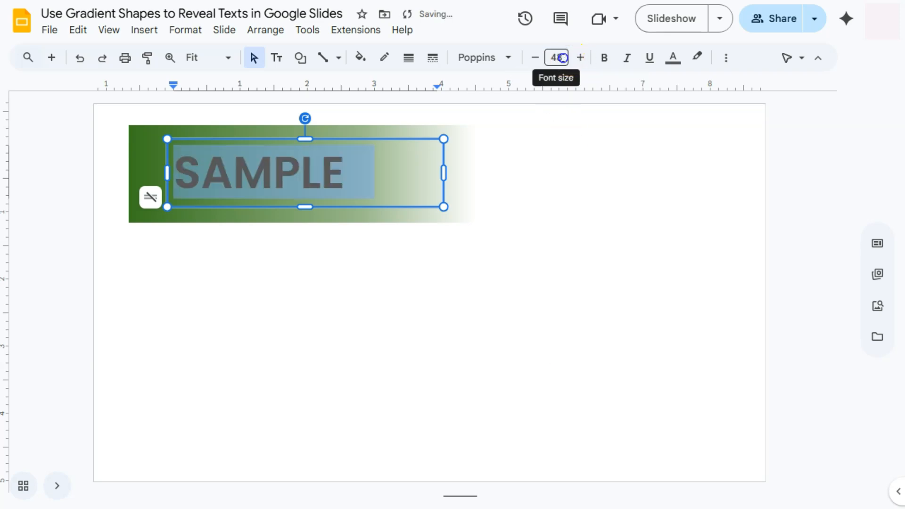
left_click(531, 207)
left_click(334, 174)
Move the SAMPLE text box slightly up and to the left within the rectangle and make its text bold
left_click_drag(366, 139, 348, 134)
left_click(603, 57)
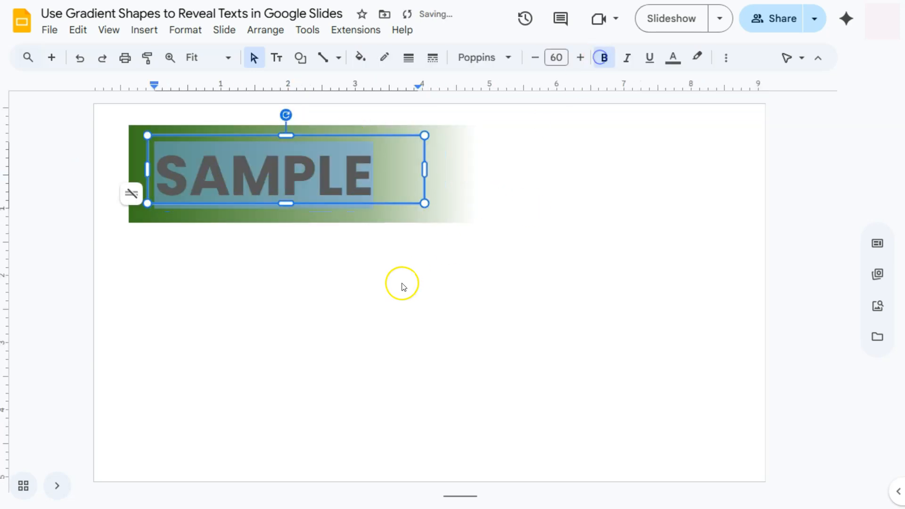
left_click(402, 283)
left_click(383, 194)
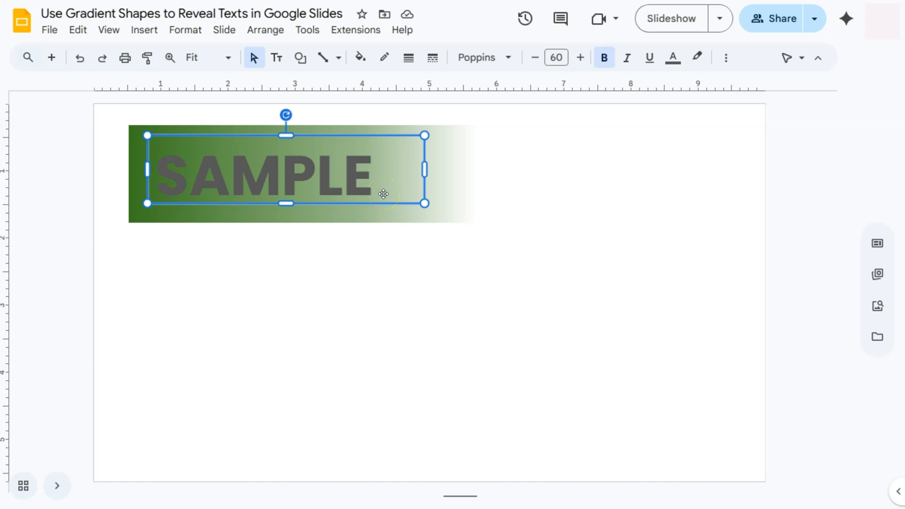
left_click(327, 341)
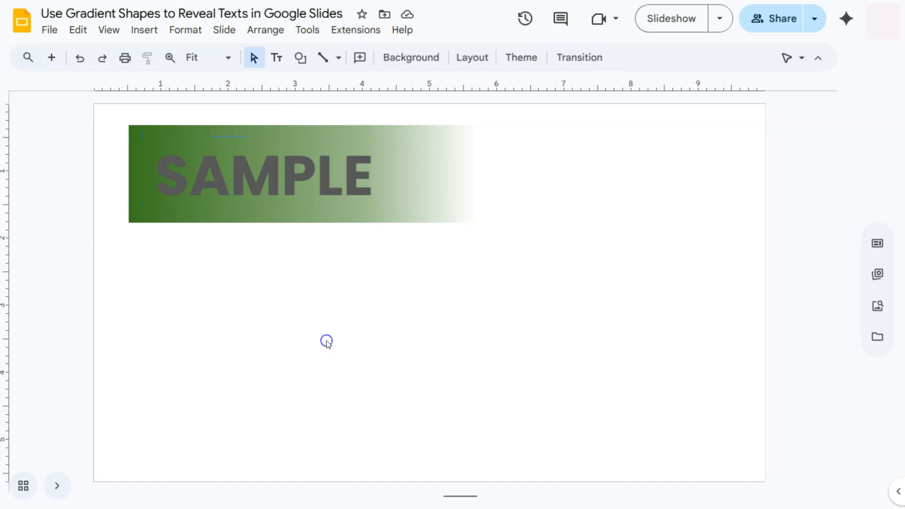
Change the color of the SAMPLE text to white
left_click(354, 186)
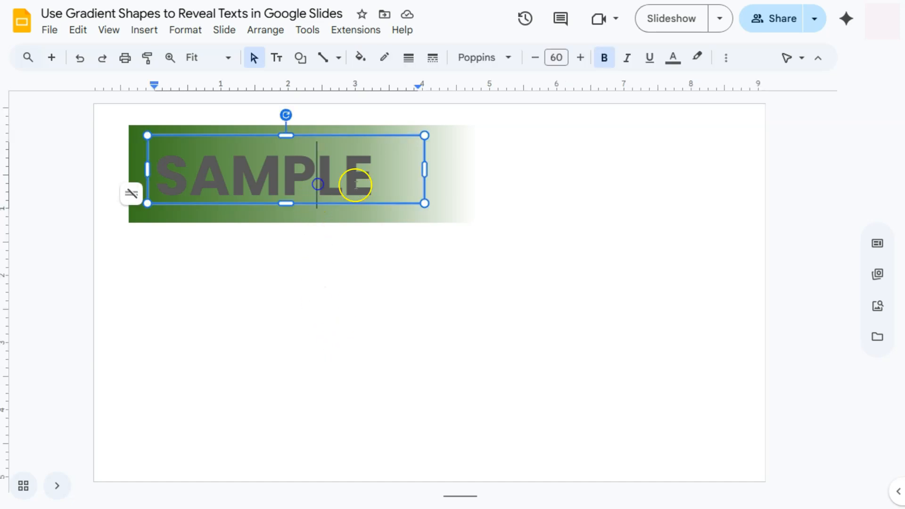
left_click_drag(384, 174, 159, 173)
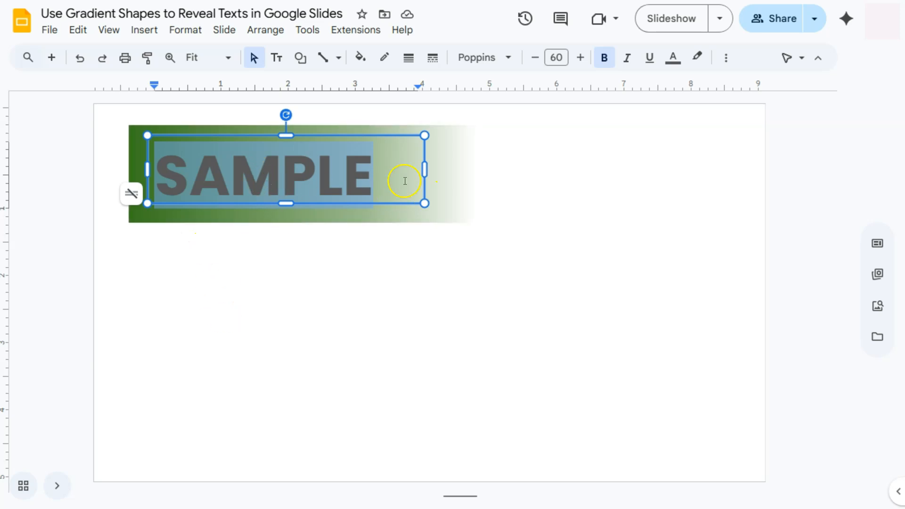
left_click(674, 59)
left_click(691, 100)
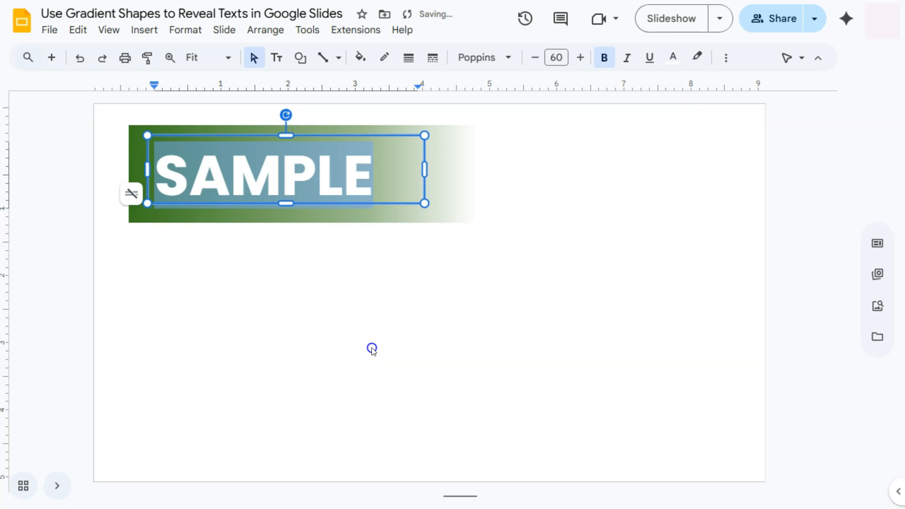
left_click(372, 350)
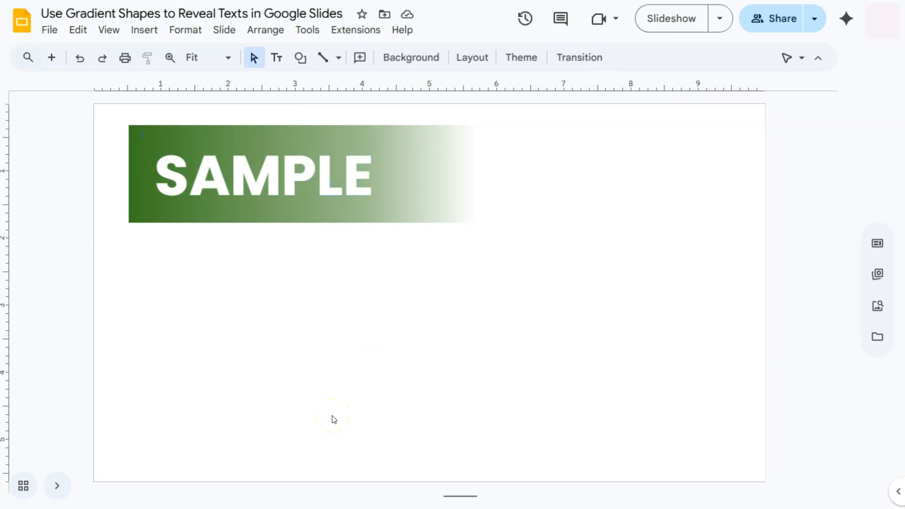
Add an object animation to the gradient rectangle
left_click(437, 190)
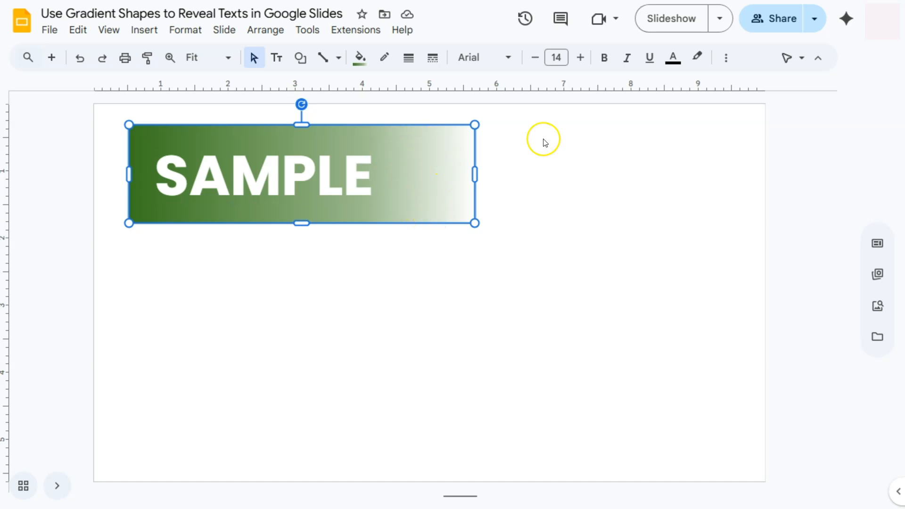
left_click(727, 58)
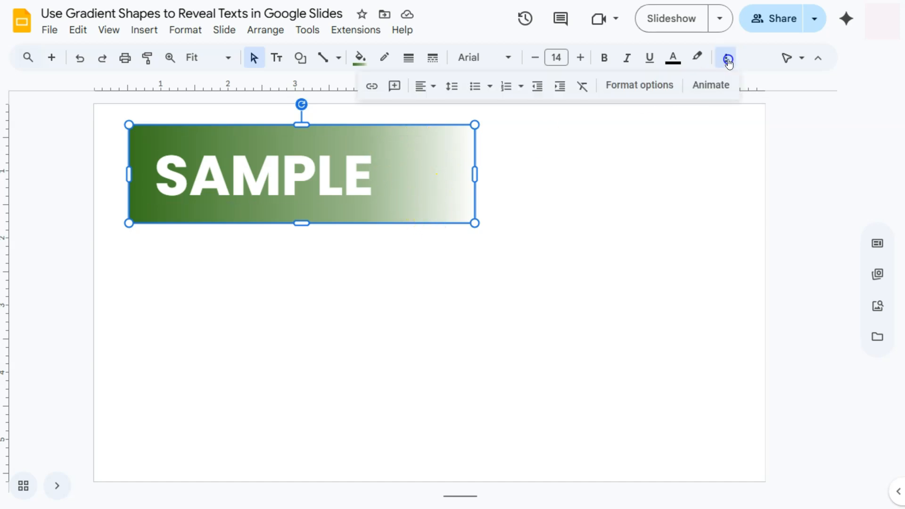
left_click(721, 85)
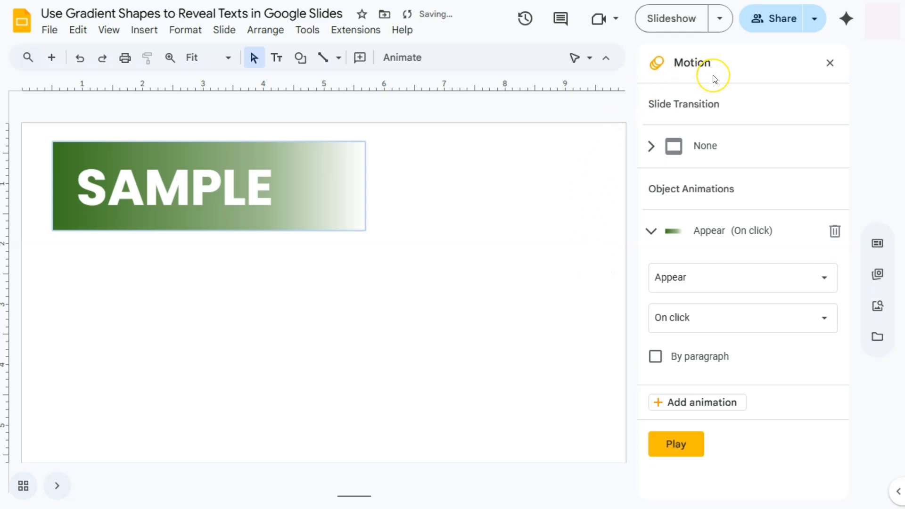
left_click(713, 79)
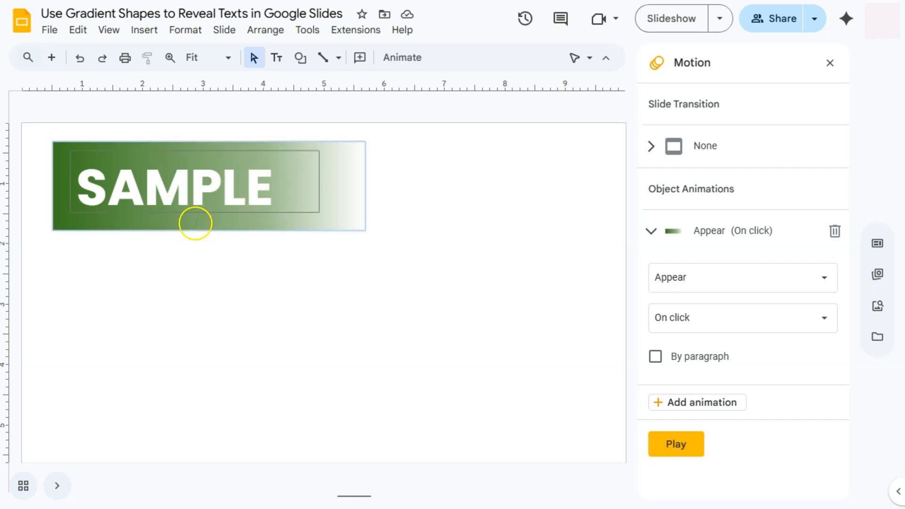
Set the rectangle's animation to Fly in from right at a speed between Medium and Fast, and preview it
left_click(693, 279)
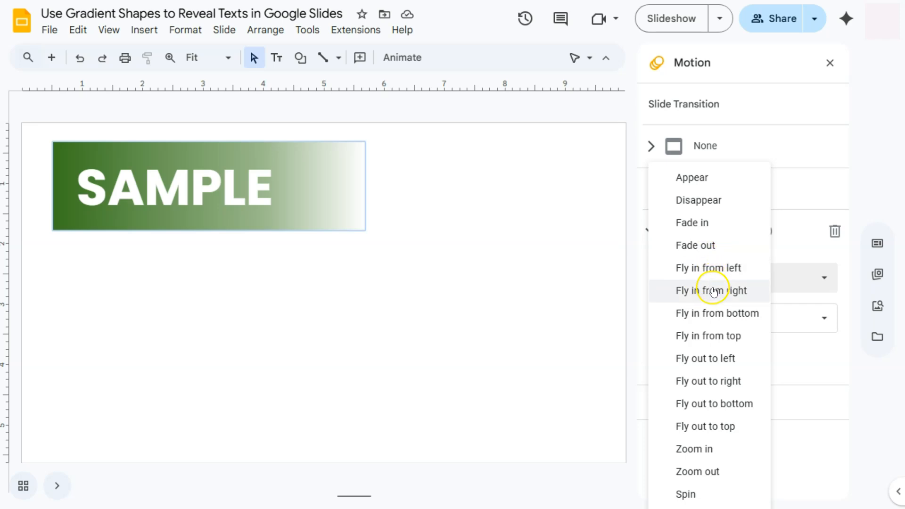
left_click(714, 293)
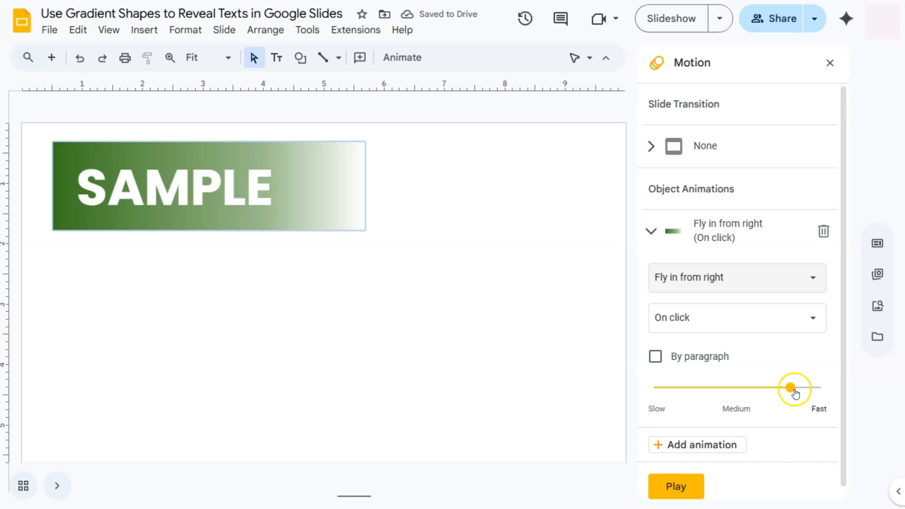
left_click_drag(792, 394, 775, 391)
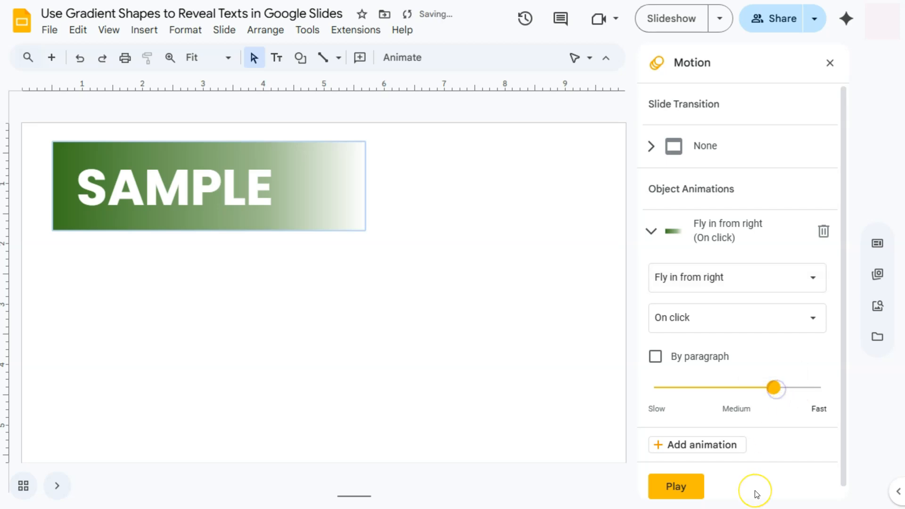
left_click(686, 488)
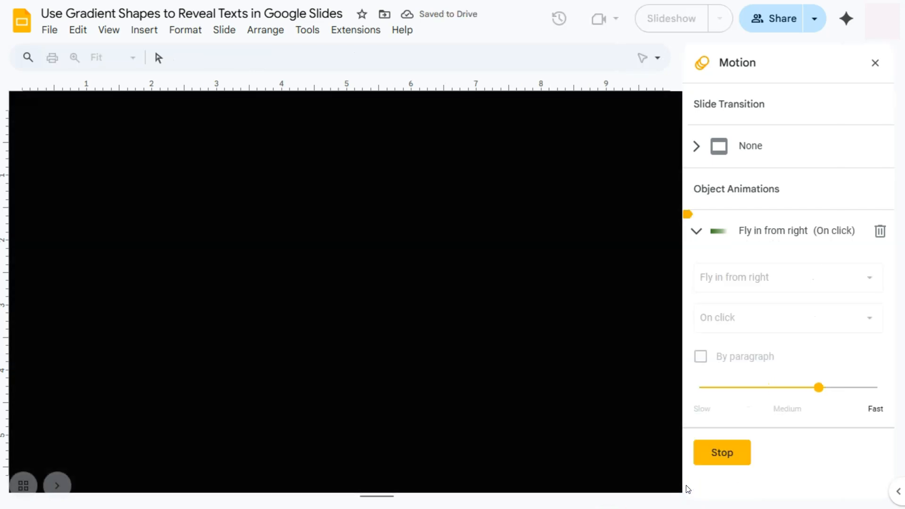